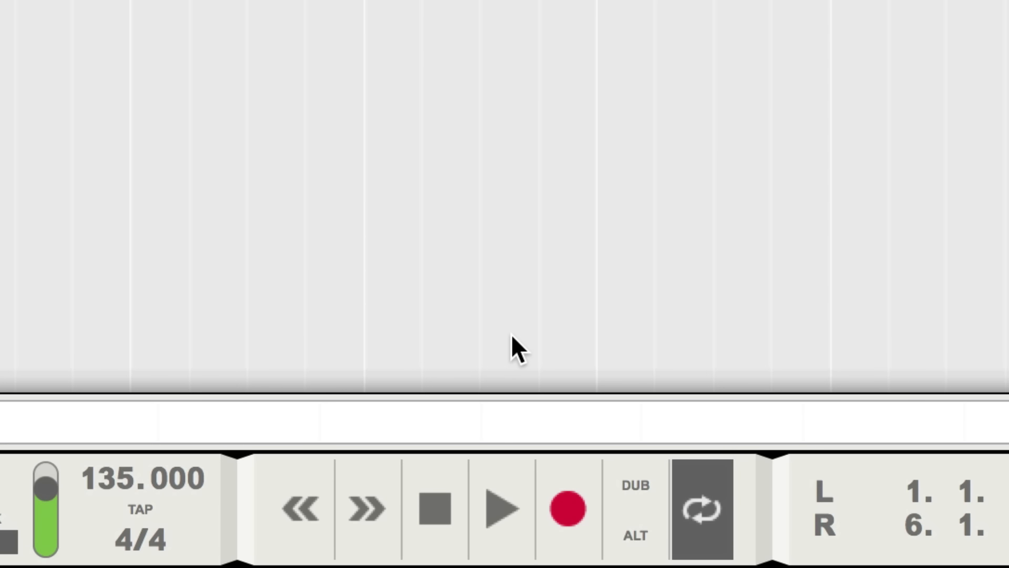
Step: Start playback of the 135 BPM beat from the transport bar
left_click(499, 508)
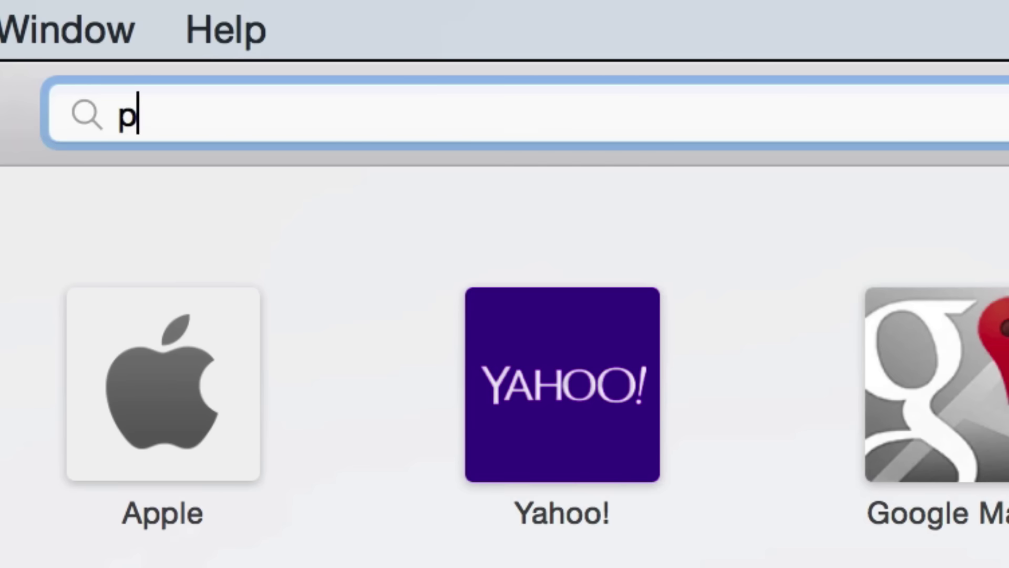
type("eff")
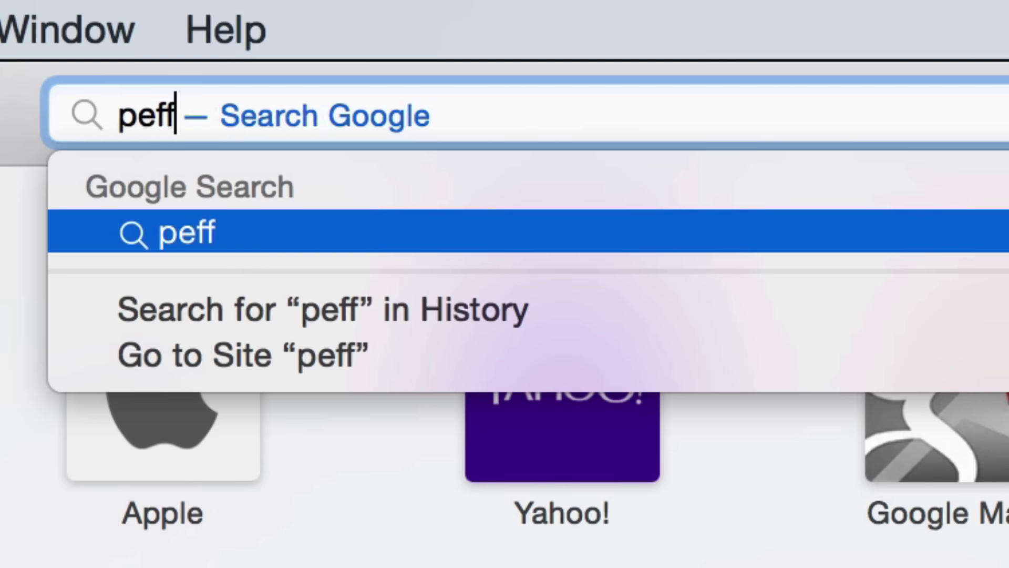
type(".com")
Step: Load the peff.com site in Safari
key("Return")
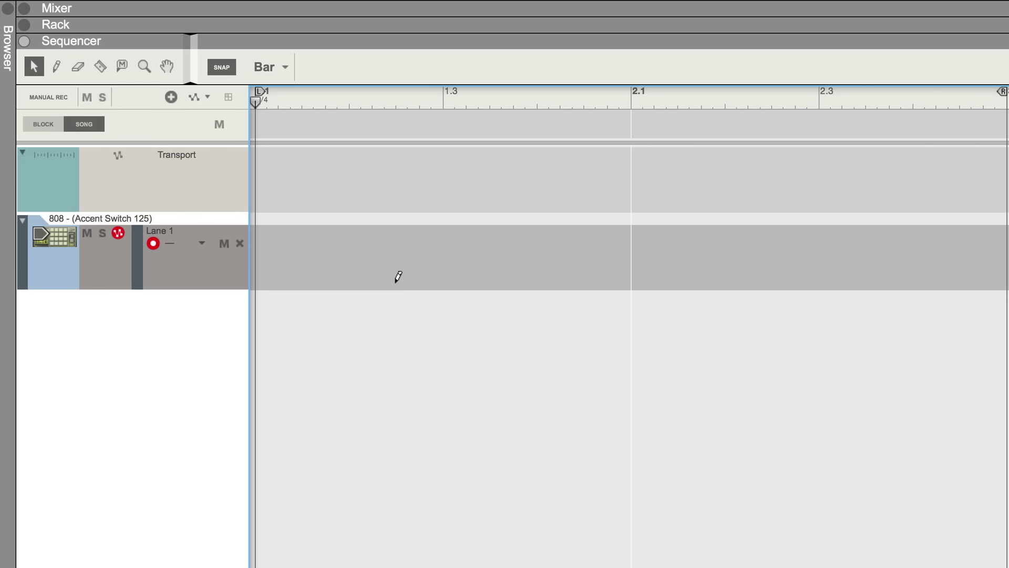
Step: Draw a two-bar clip in Lane 1 and add two extra hits on the upper 808 Hi Hat 3 row
left_click_drag(398, 276, 693, 253)
double_click(513, 269)
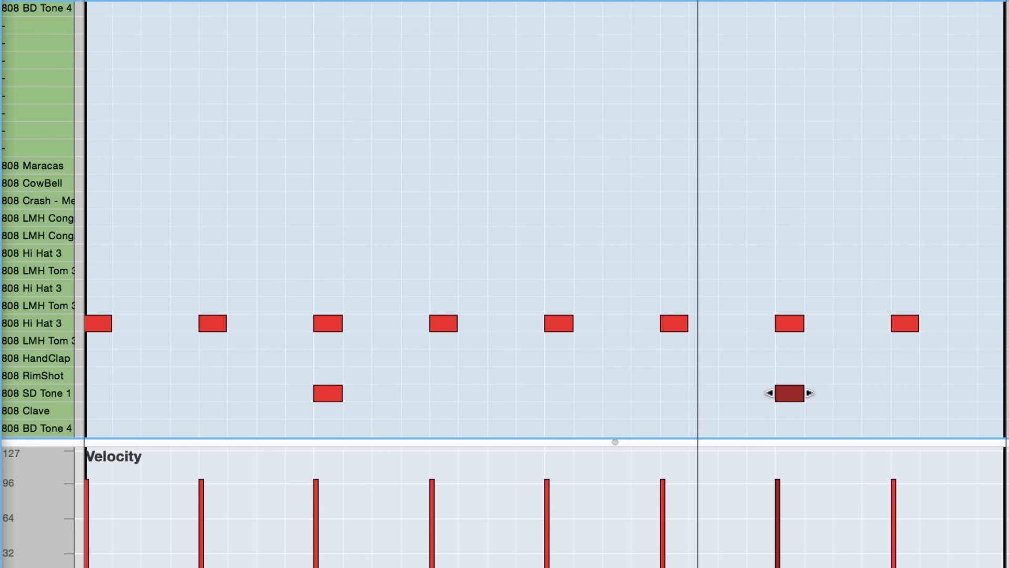
left_click(271, 253)
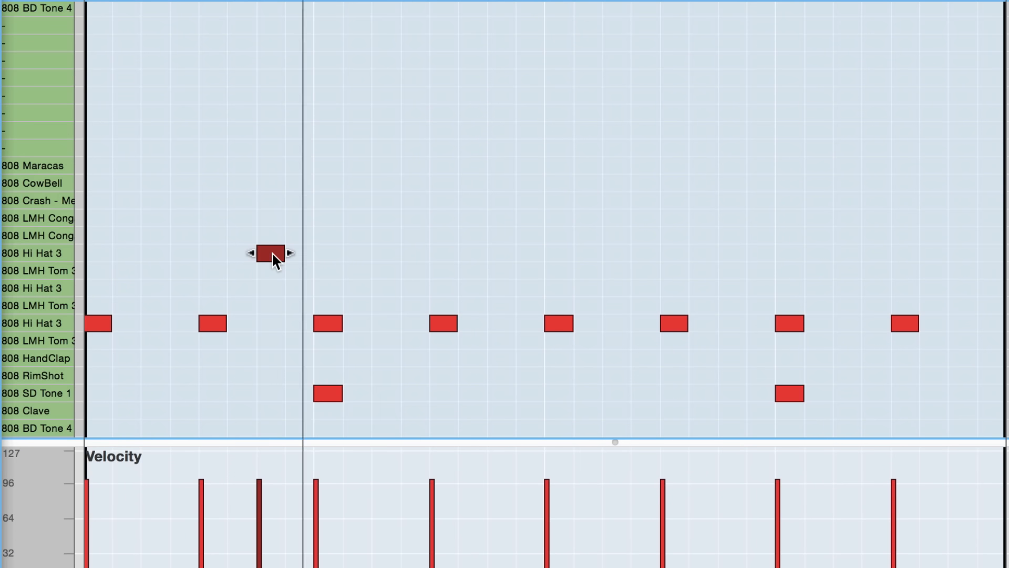
left_click(731, 252)
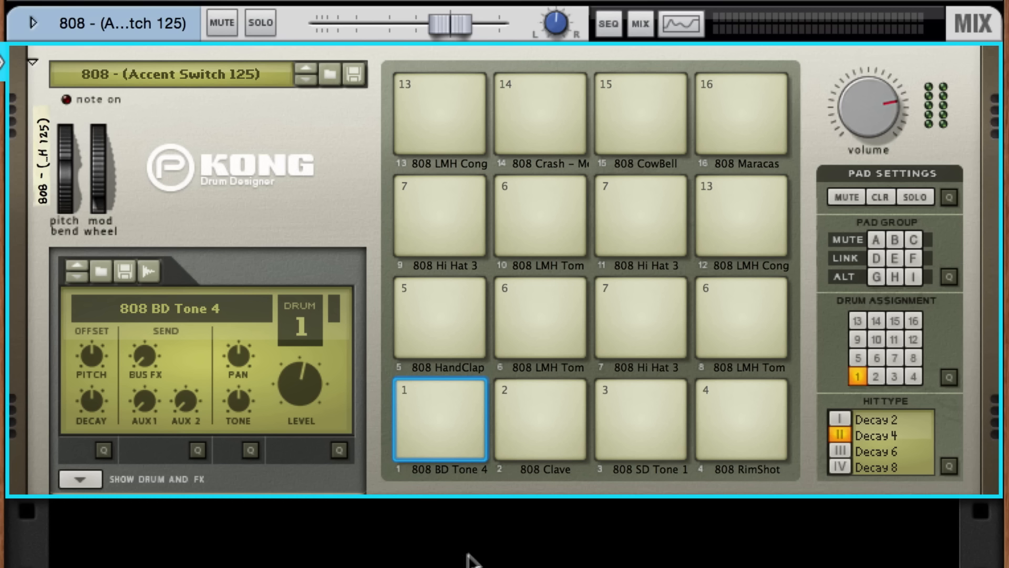
Step: Put the 808 SD Tone 1 and 808 HandClap pads in link group D and audition them together
left_click(637, 418)
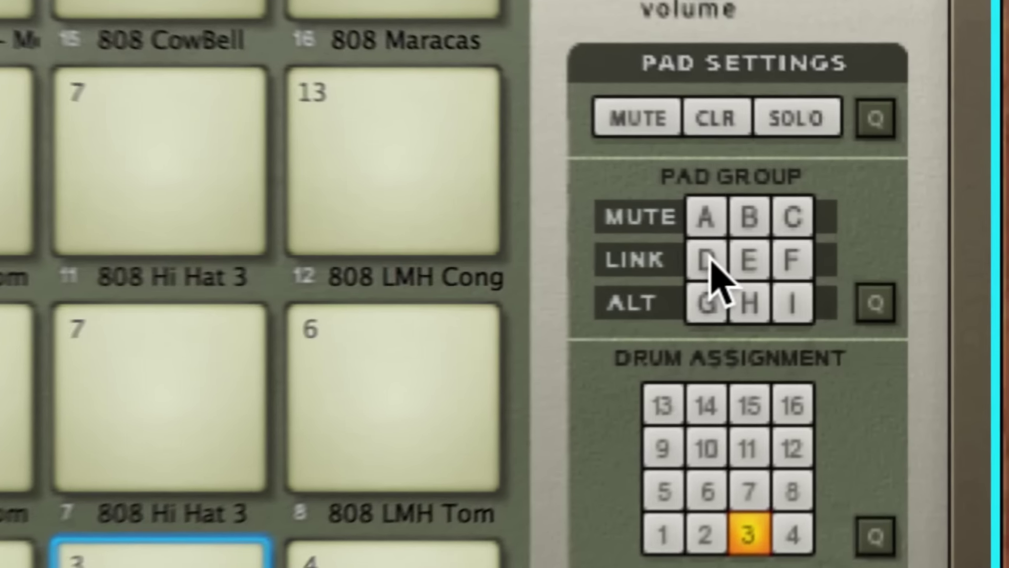
left_click(707, 260)
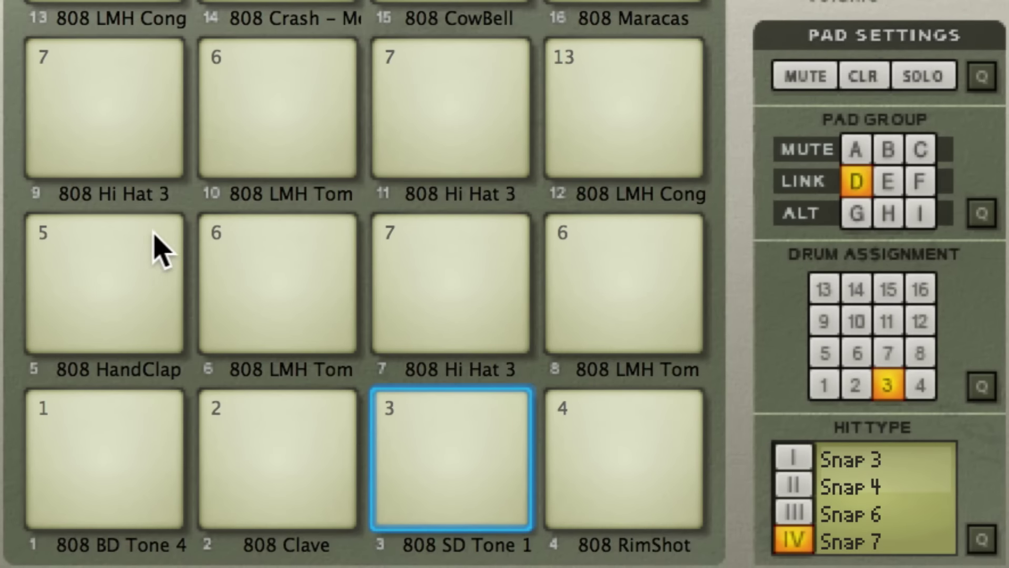
left_click(150, 237)
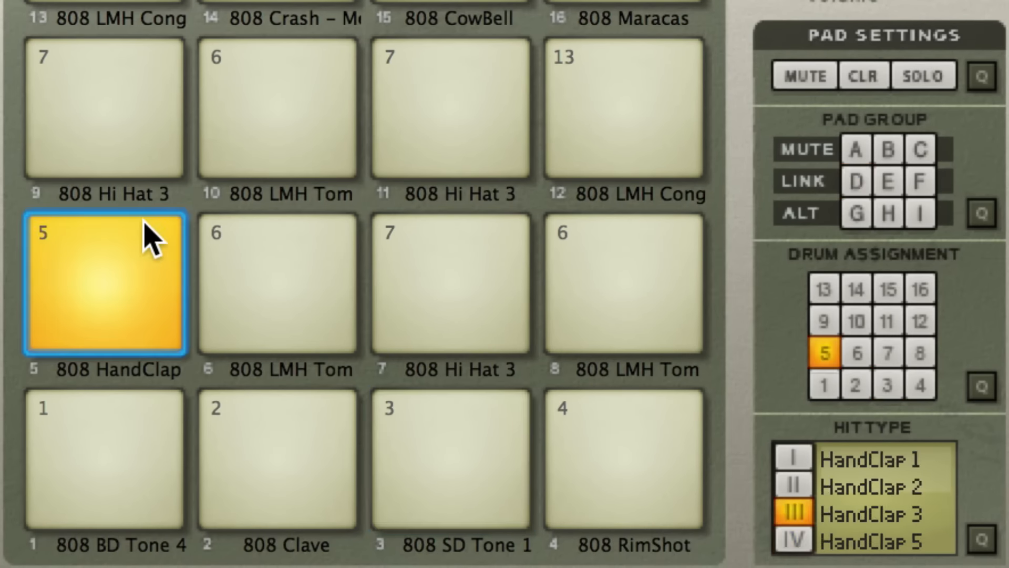
left_click(857, 181)
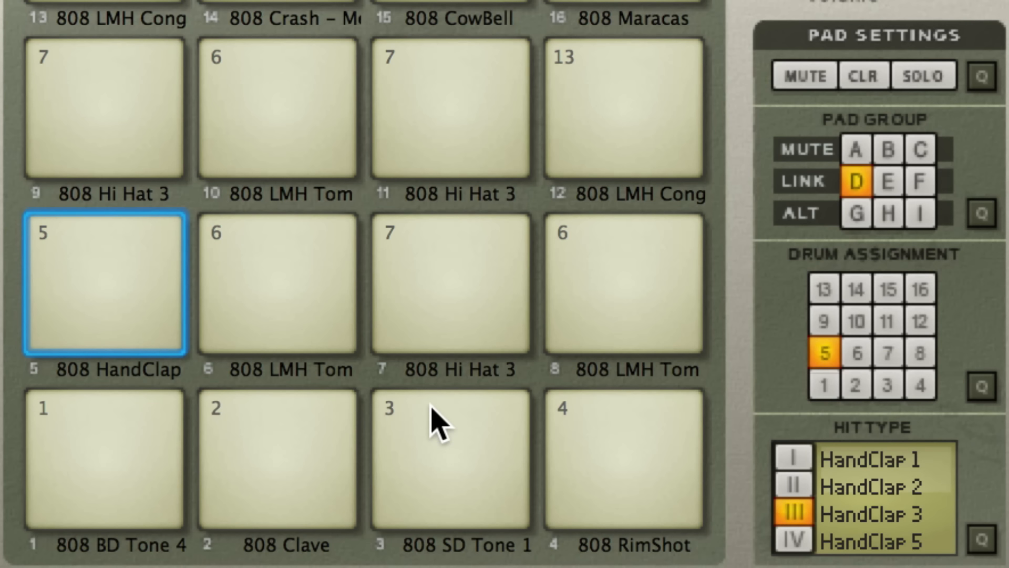
left_click(438, 422)
left_click(55, 243)
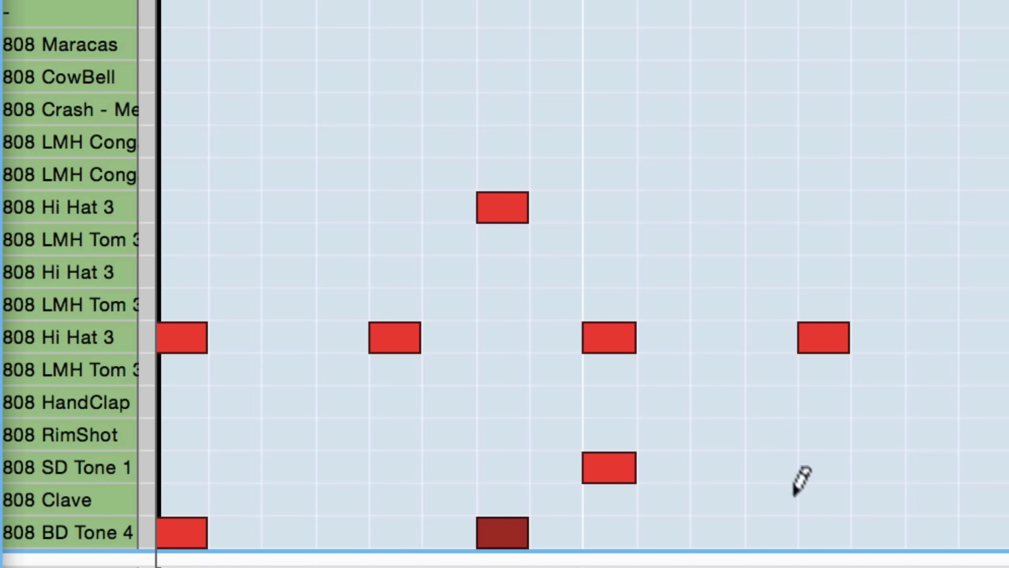
Step: Add a second kick hit on the 808 BD Tone 4 row
left_click(811, 521)
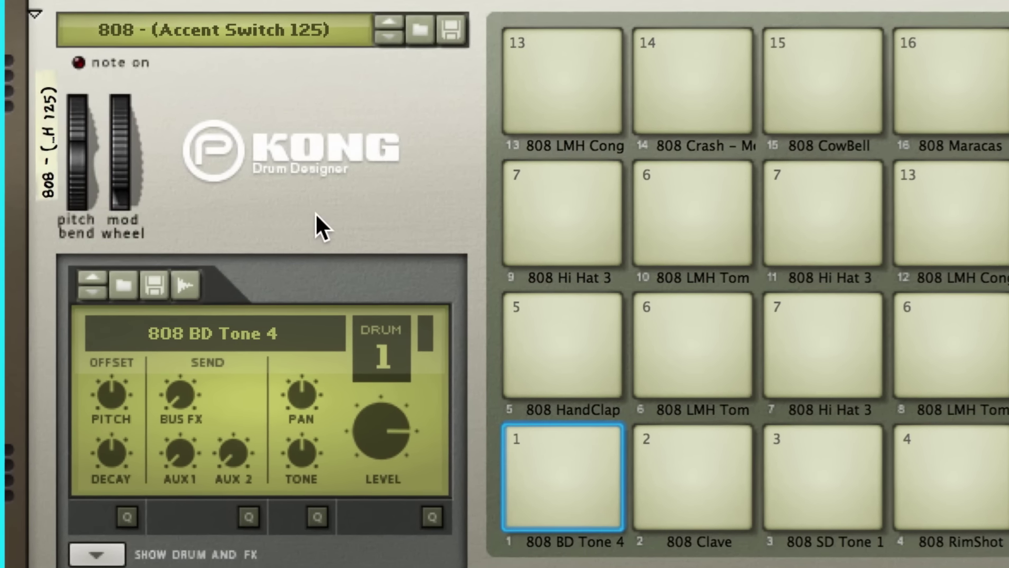
Step: Combine the Kong kit and add a Line Mixer 6:2 below it
right_click(315, 212)
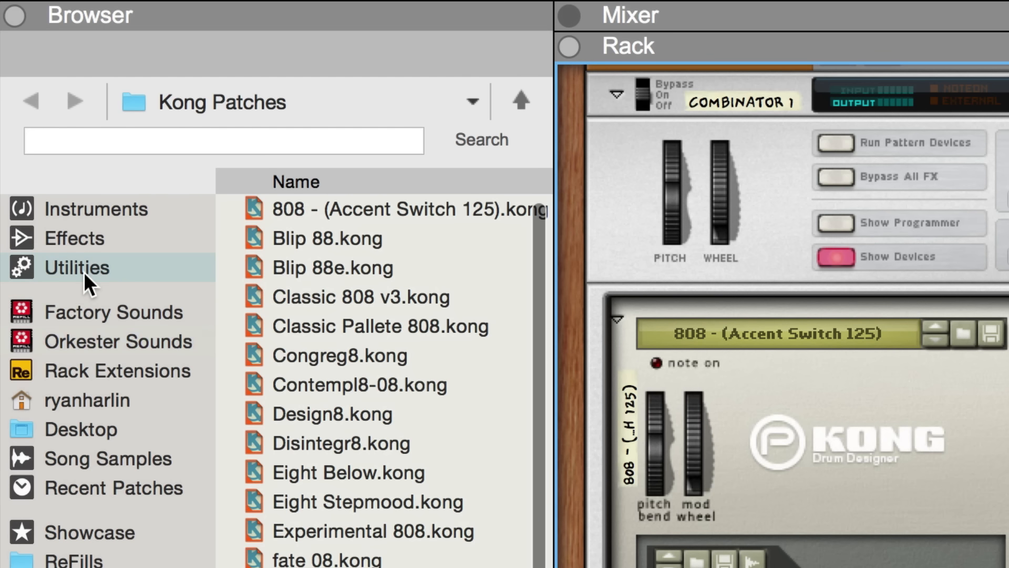
left_click(84, 272)
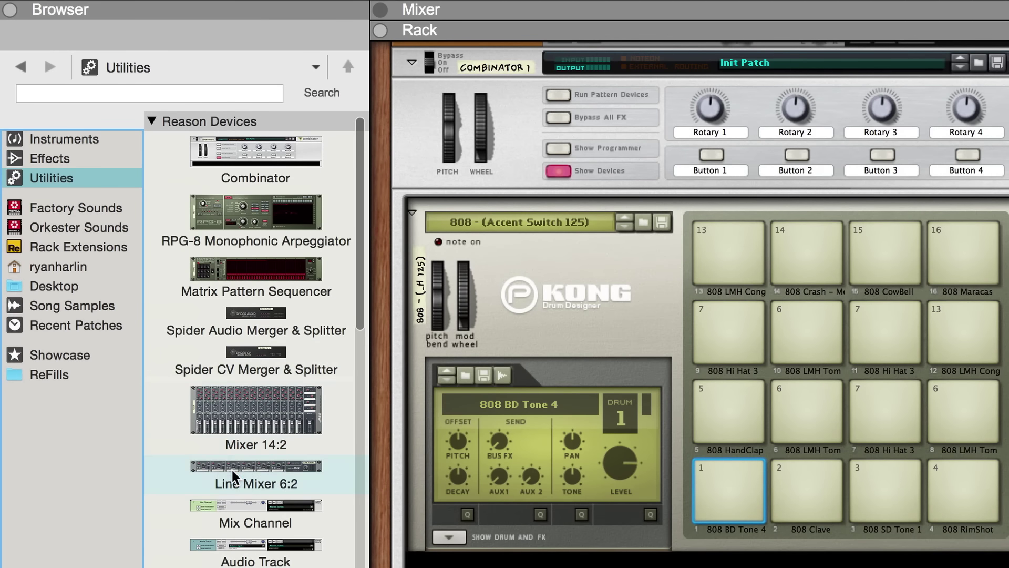
left_click_drag(235, 473, 552, 556)
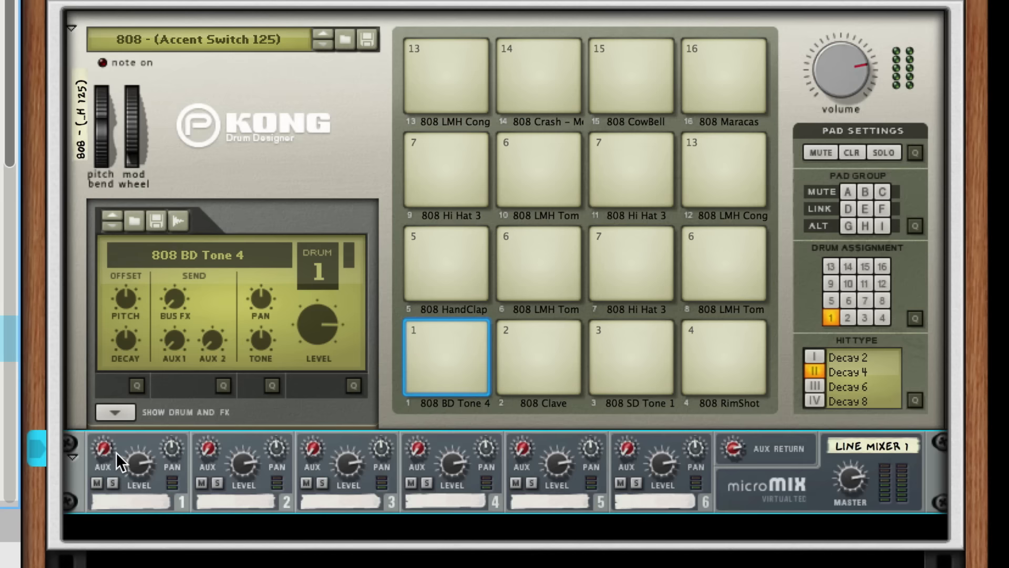
Step: Reroute the mixer's master output into the Combinator and add a second Kong Drum Designer
key("Tab")
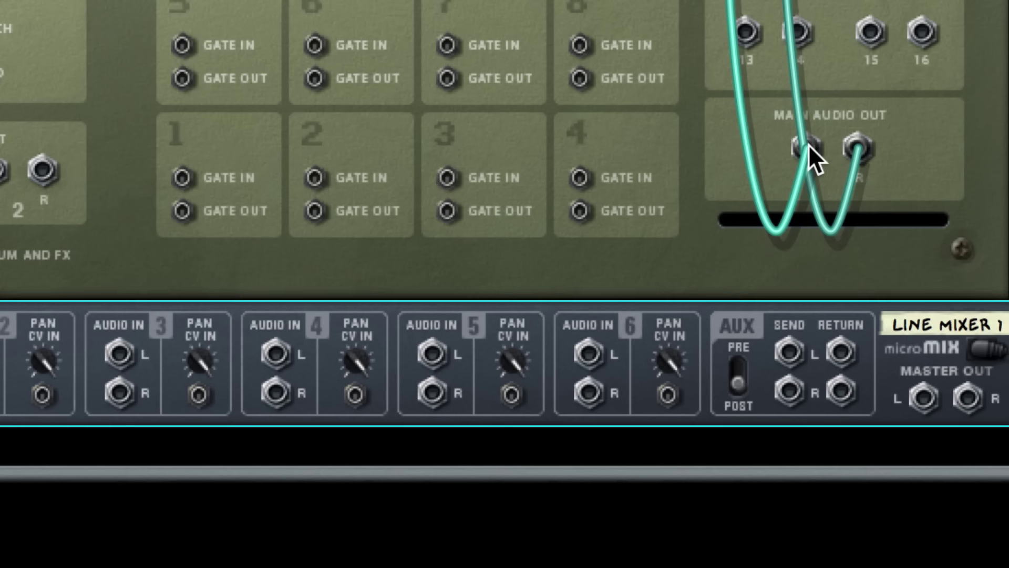
mouse_move(807, 144)
left_mouse_down()
mouse_move(811, 131)
mouse_move(54, 228)
left_mouse_up()
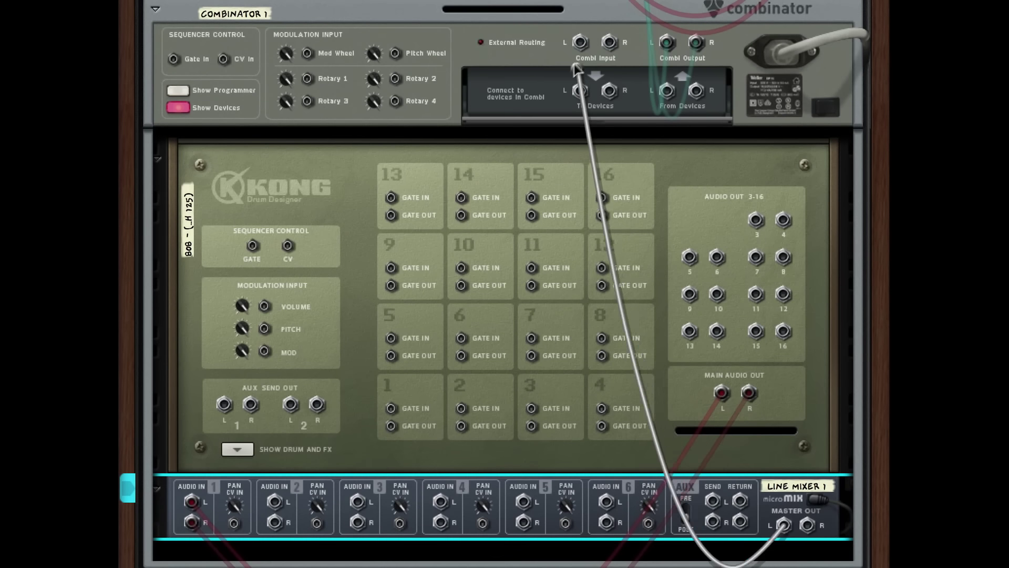
left_click_drag(627, 290, 582, 45)
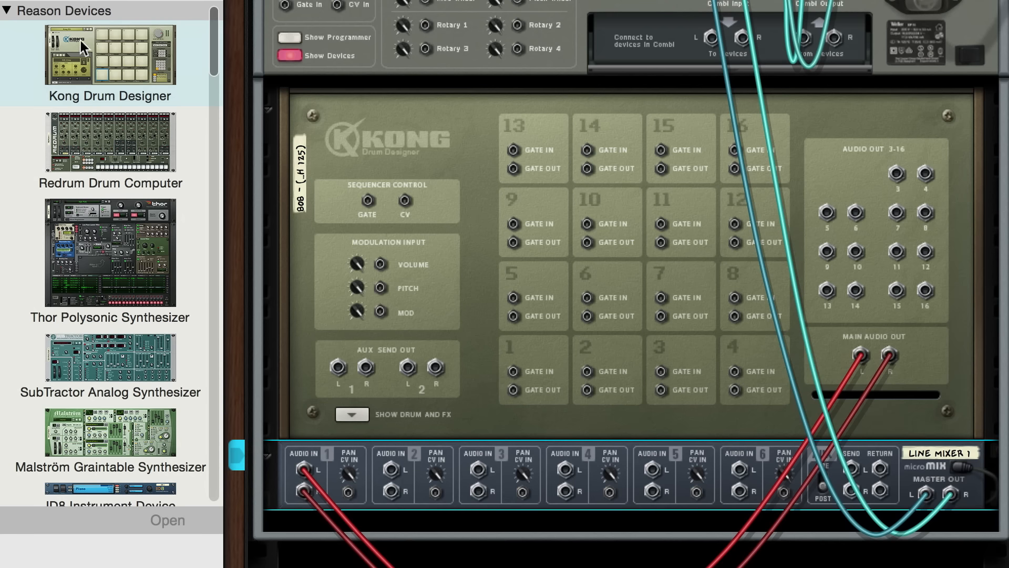
double_click(81, 40)
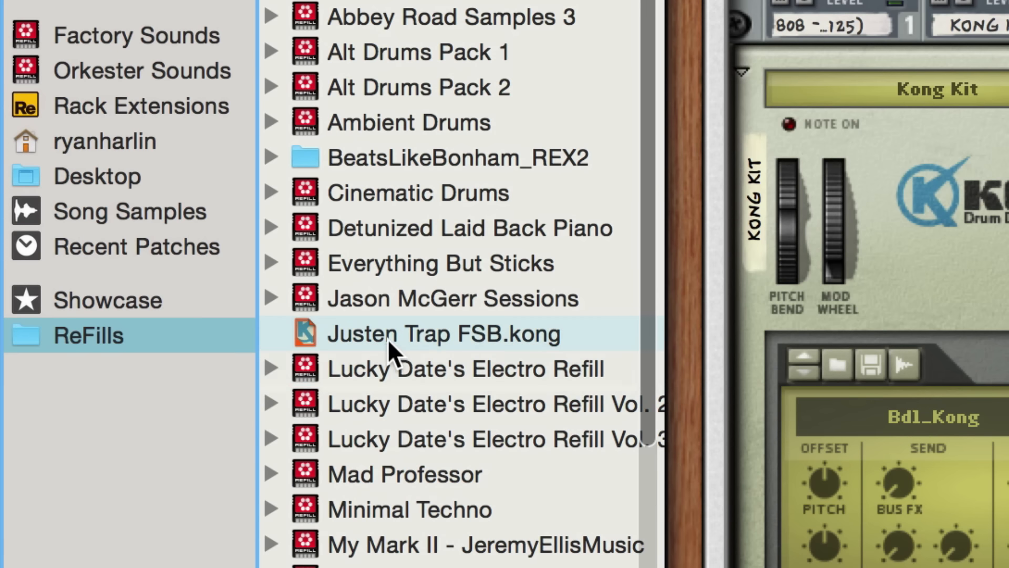
Step: Load Justen Trap FSB.kong into the new Kong and move the beat clip onto the Combinator track
left_click(390, 338)
left_click_drag(391, 337, 260, 279)
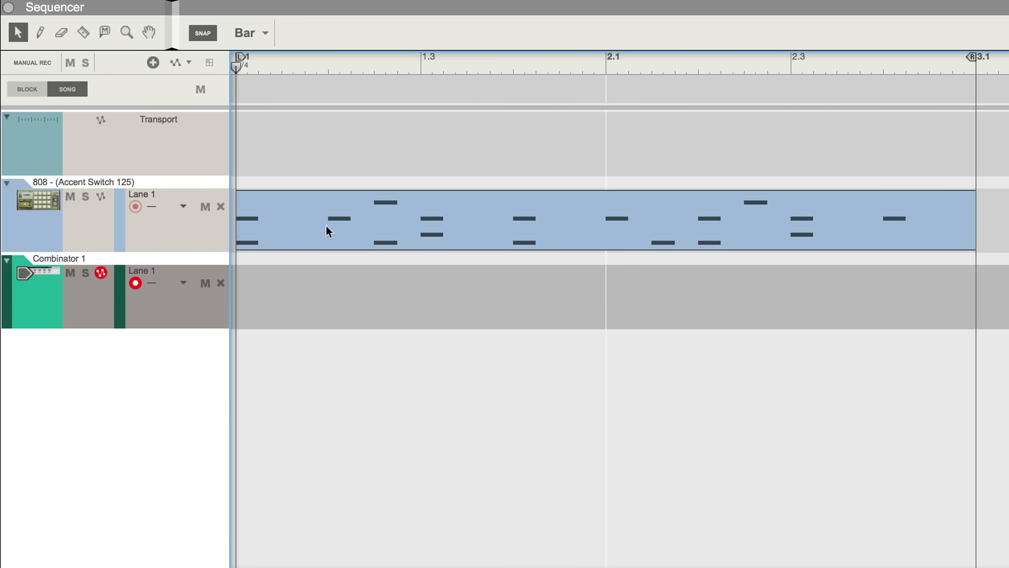
left_click(325, 228)
left_click_drag(322, 227, 315, 281)
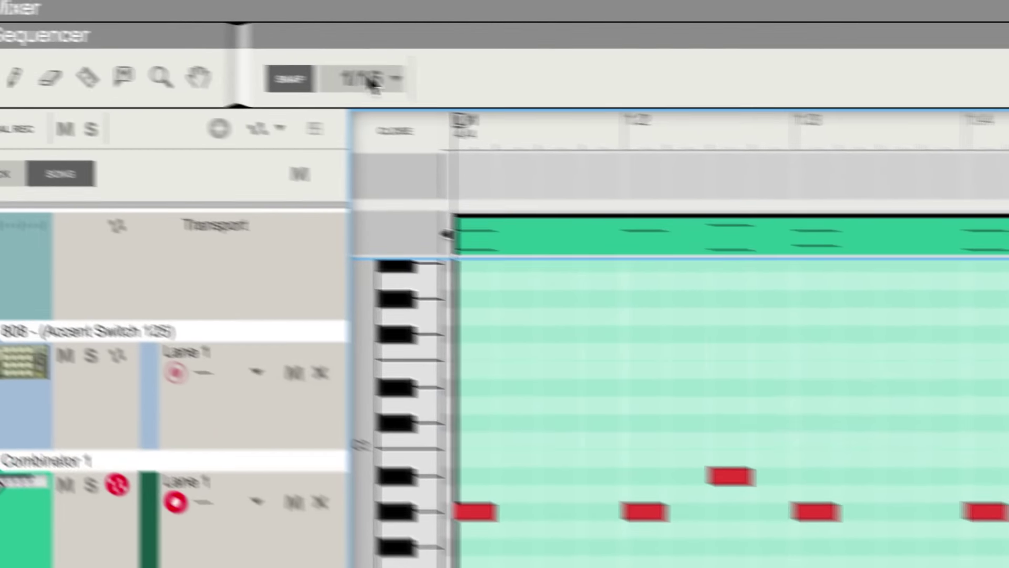
Step: Snap to 1/16T and draw two triplet hi-hat notes near beat 1.2
left_click(75, 45)
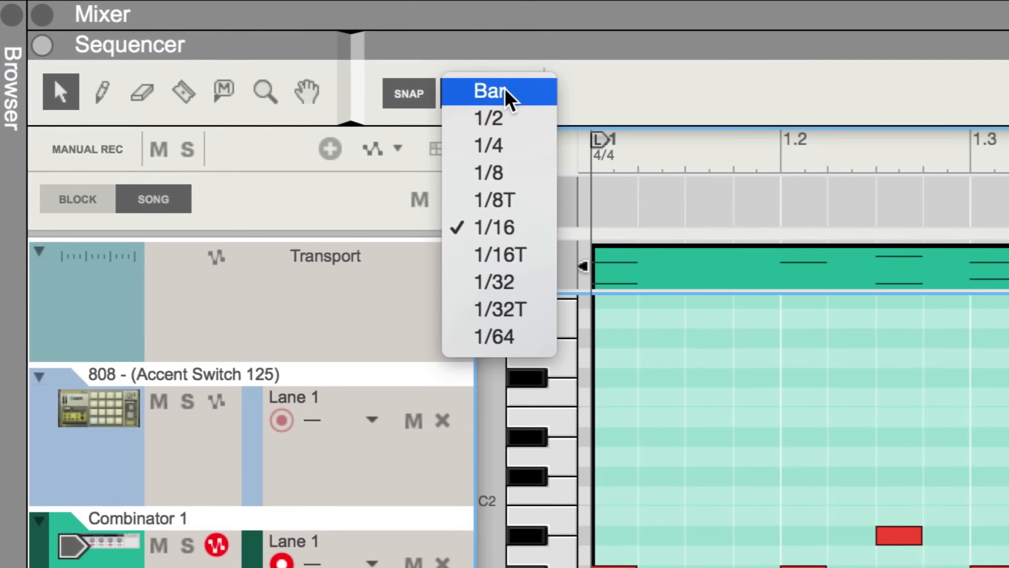
left_click(554, 266)
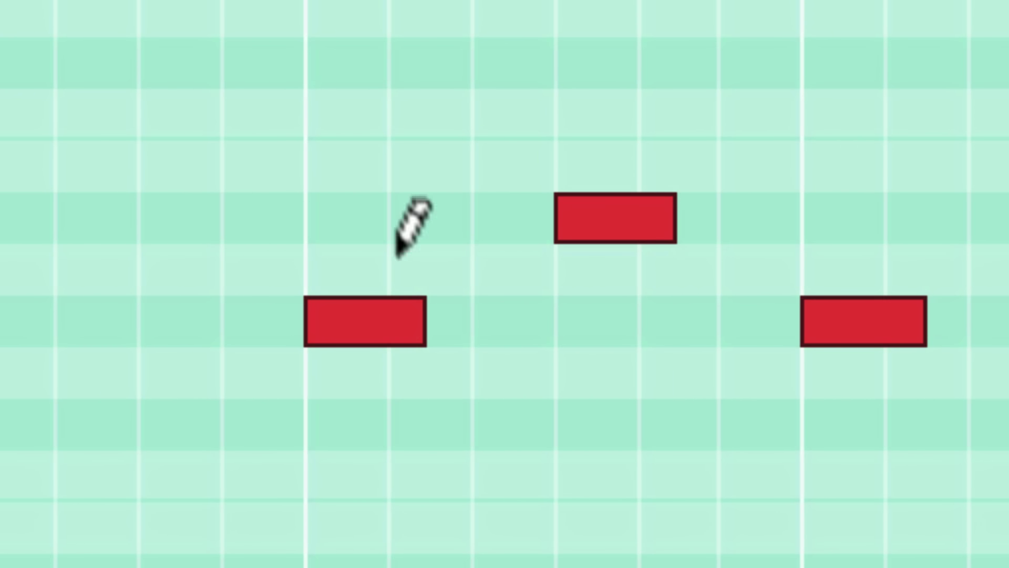
left_click(433, 306)
left_click(513, 323)
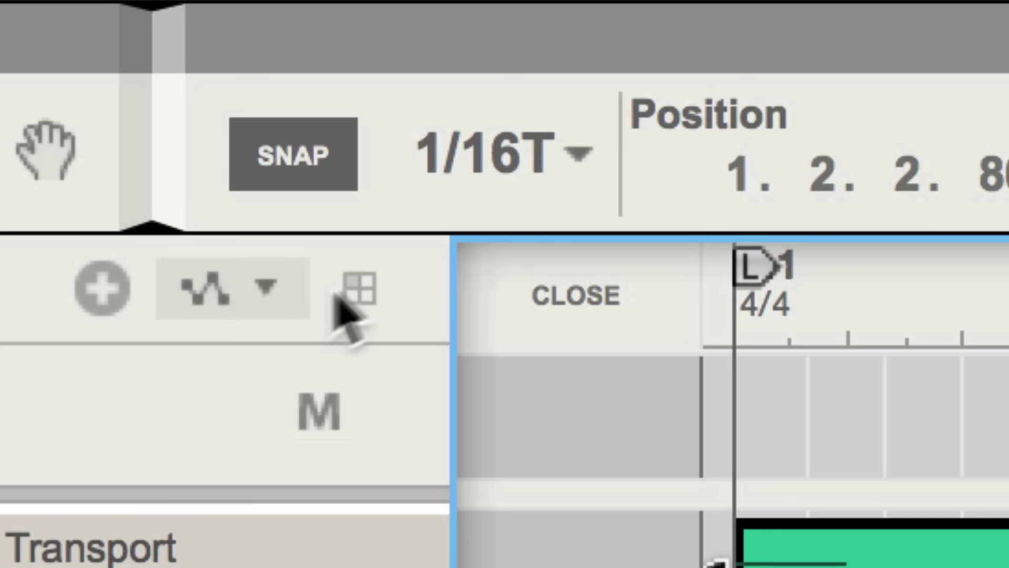
Step: Switch note snapping to 1/8T eighth-note triplets
left_click(505, 158)
left_click(639, 418)
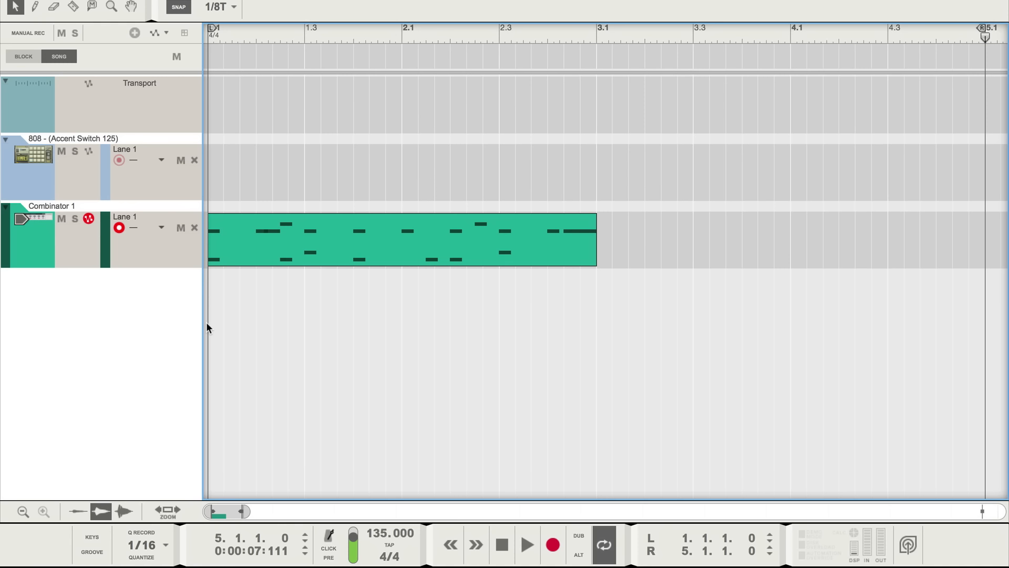
Step: Duplicate the clip to bar 3 and delete two notes from the long run in the copy
left_click_drag(242, 248, 633, 241)
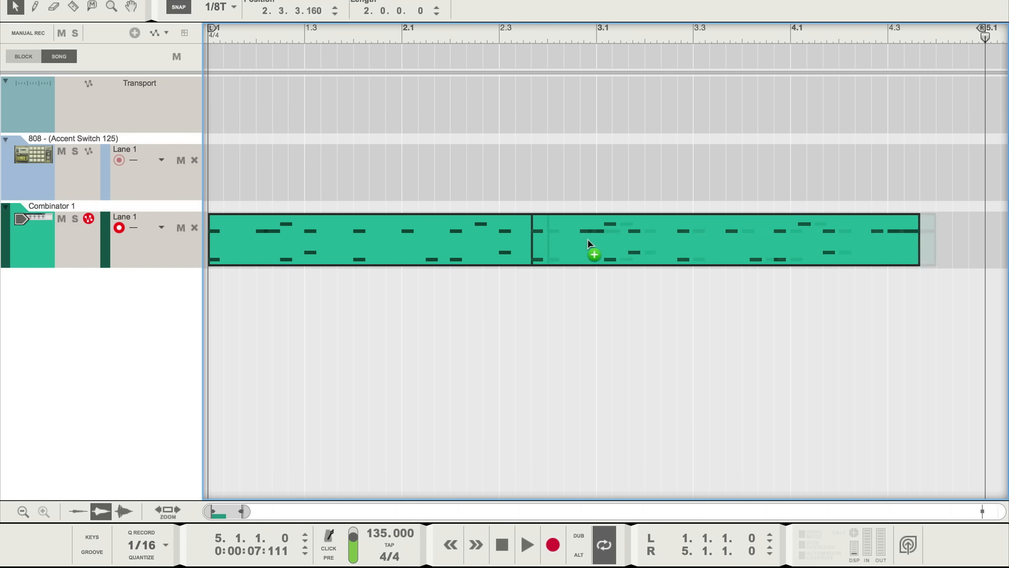
left_click(634, 245)
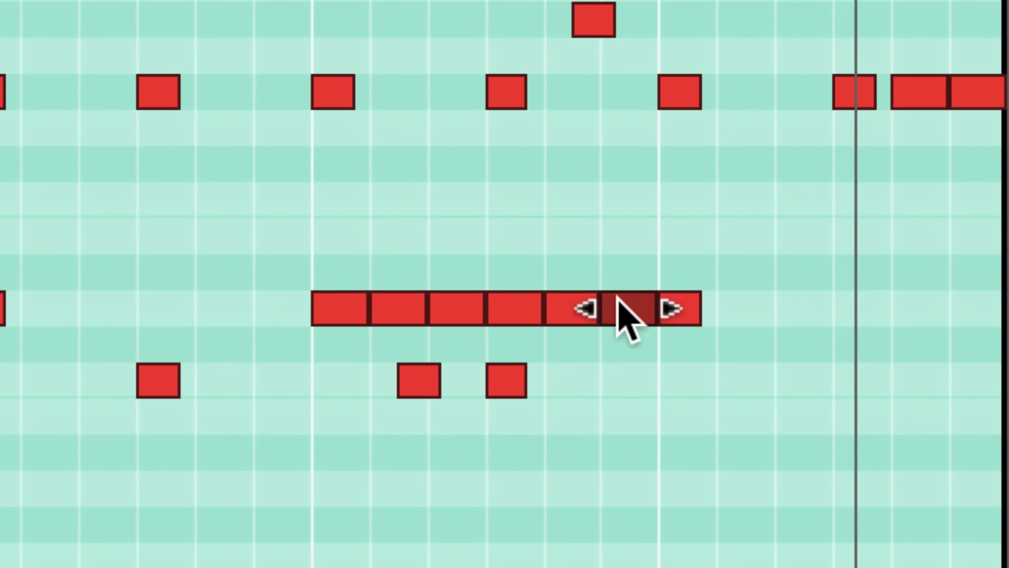
left_click(611, 311)
key("Delete")
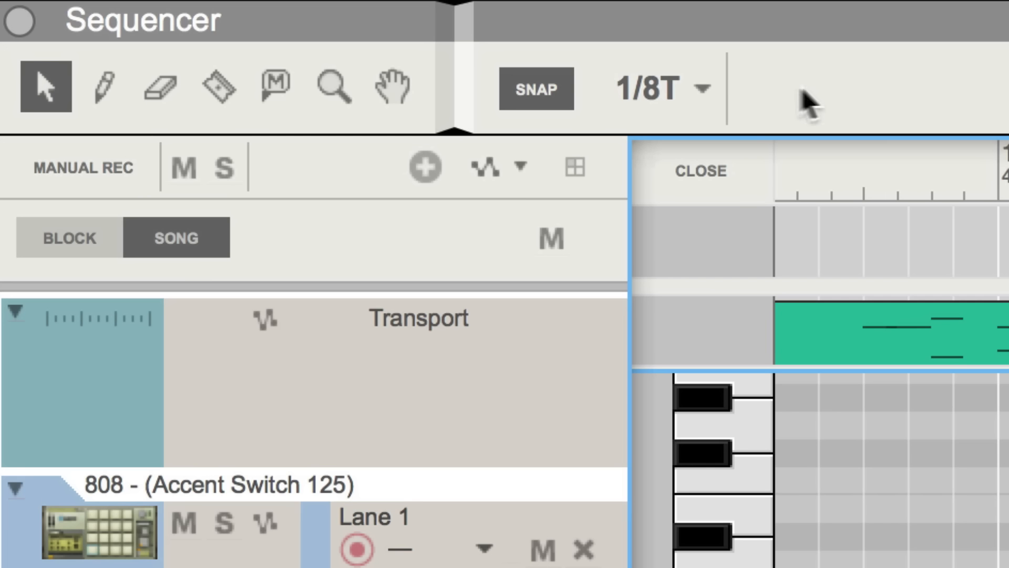
Step: Snap to 1/64 and draw a rising velocity ramp under the snare roll before 4.3
left_click(703, 88)
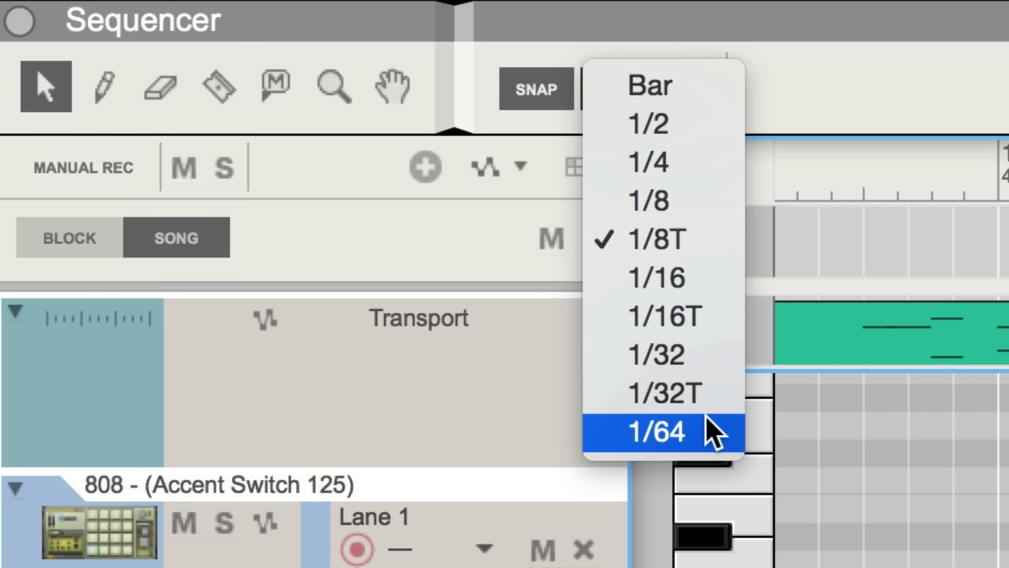
left_click(714, 432)
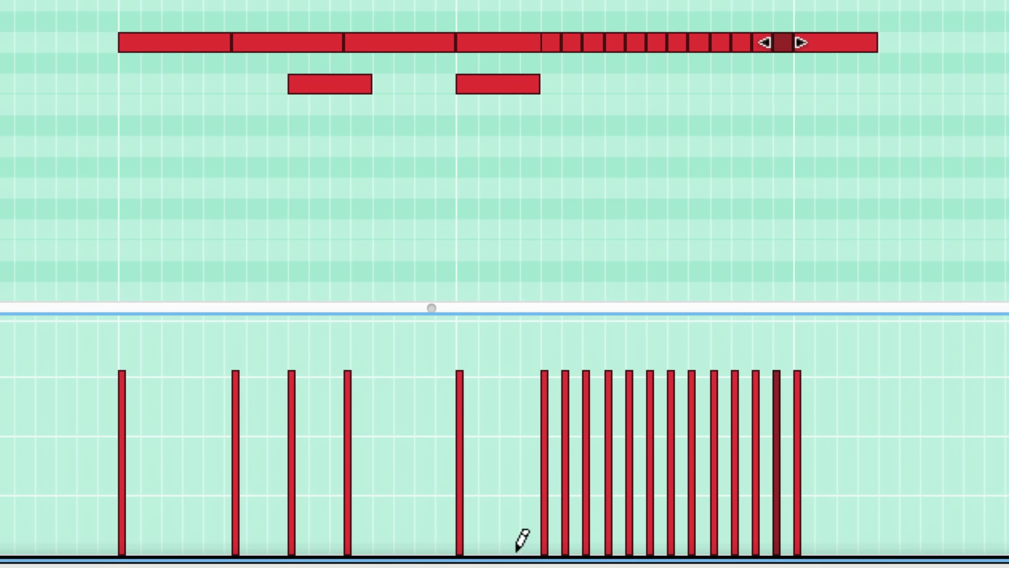
left_click_drag(544, 545, 785, 405)
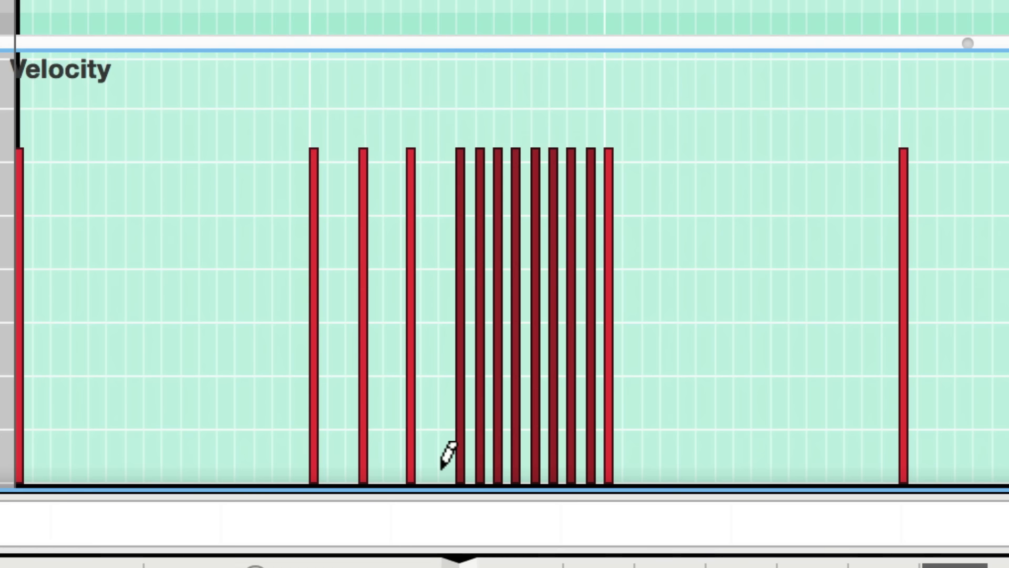
Step: Pencil a rising velocity ramp under the hi-hat roll and Option-drag a copy to a later beat
left_click_drag(450, 453, 597, 273)
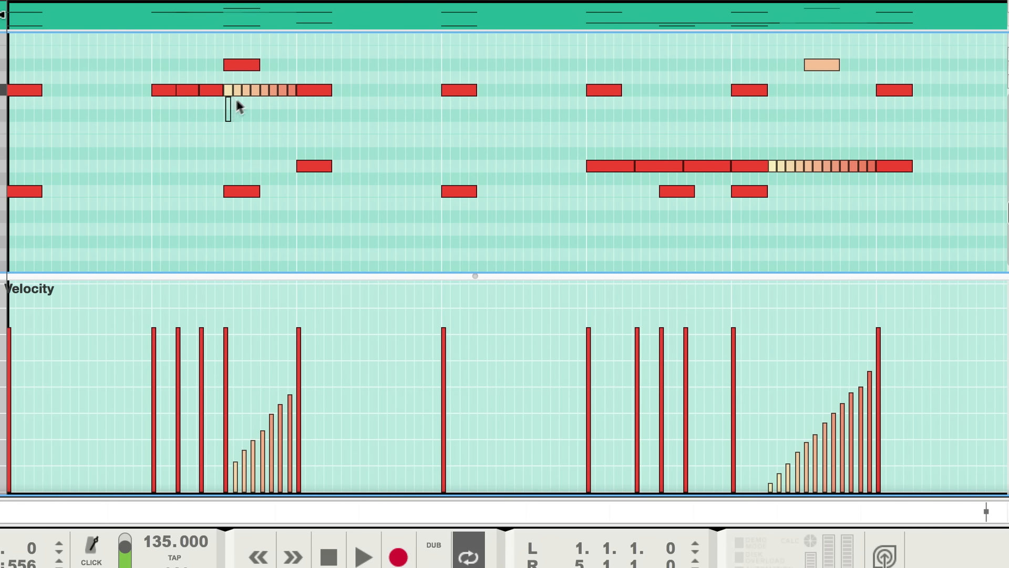
left_click_drag(225, 121, 293, 82)
mouse_move(231, 93)
left_mouse_down()
mouse_move(424, 101)
mouse_move(518, 89)
left_mouse_up()
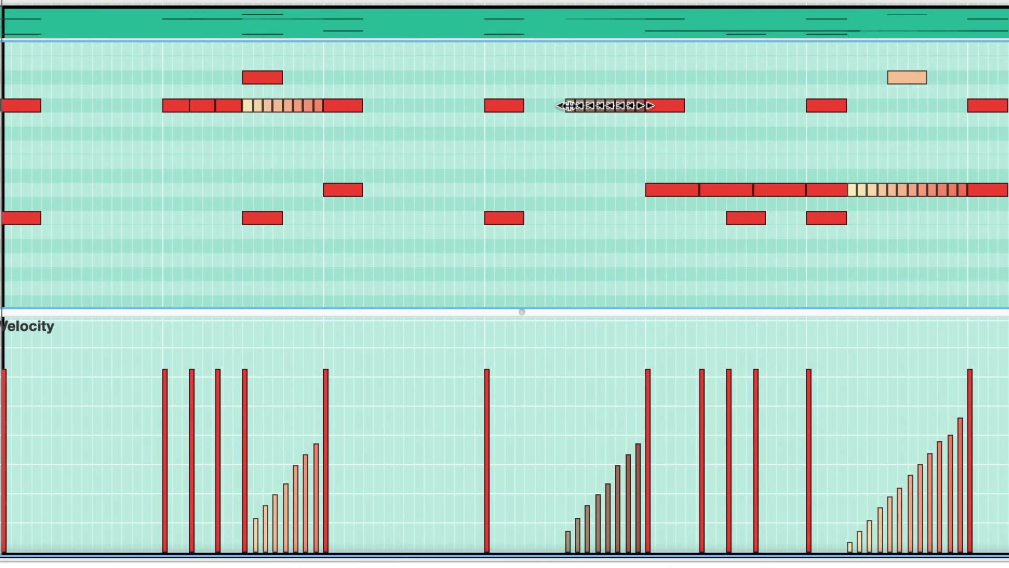
Step: Play back the finished beat from the sequencer
key("space")
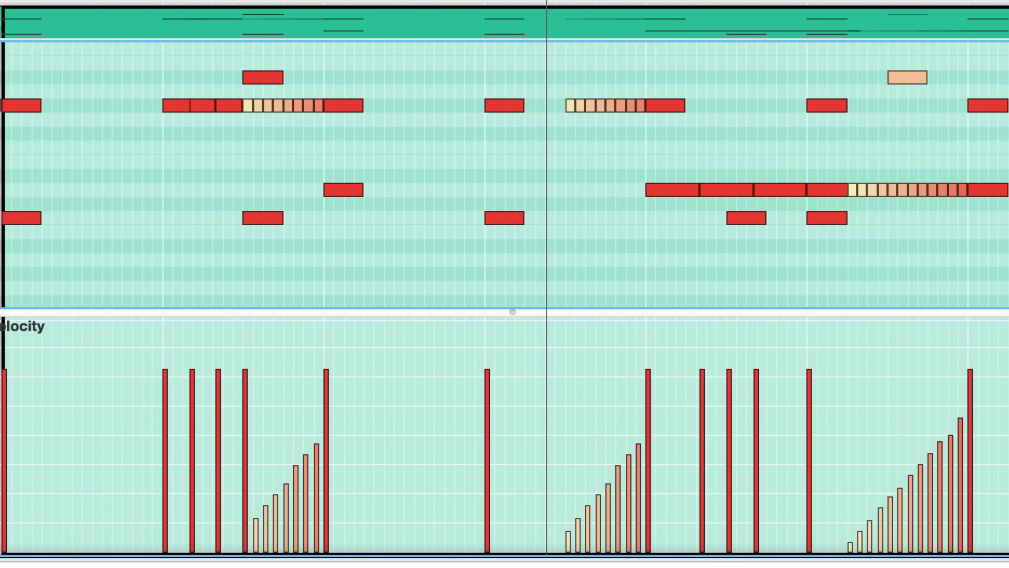